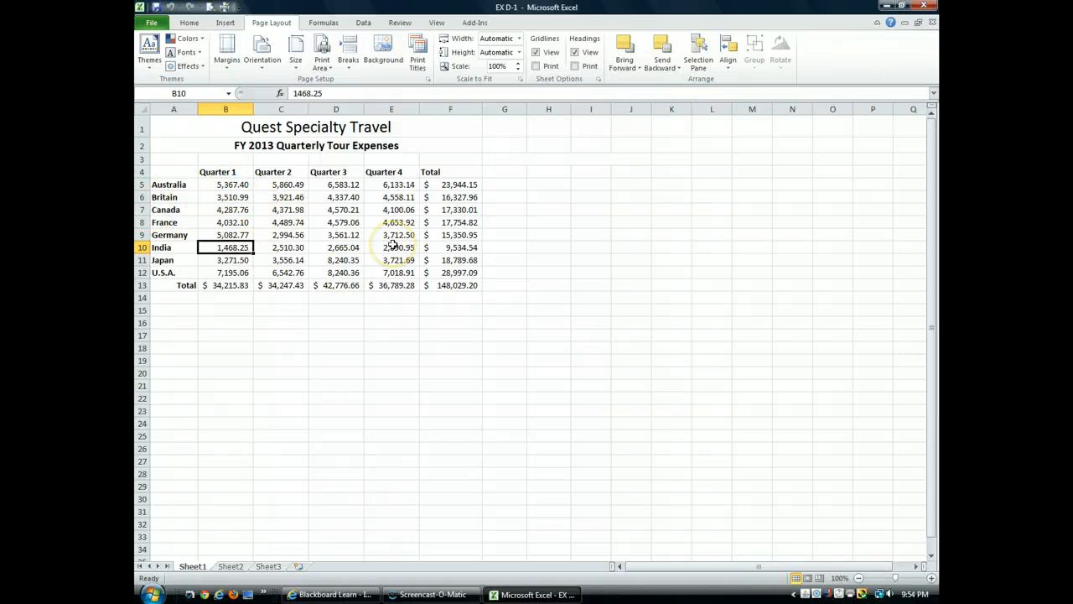
pyautogui.click(176, 260)
pyautogui.click(345, 259)
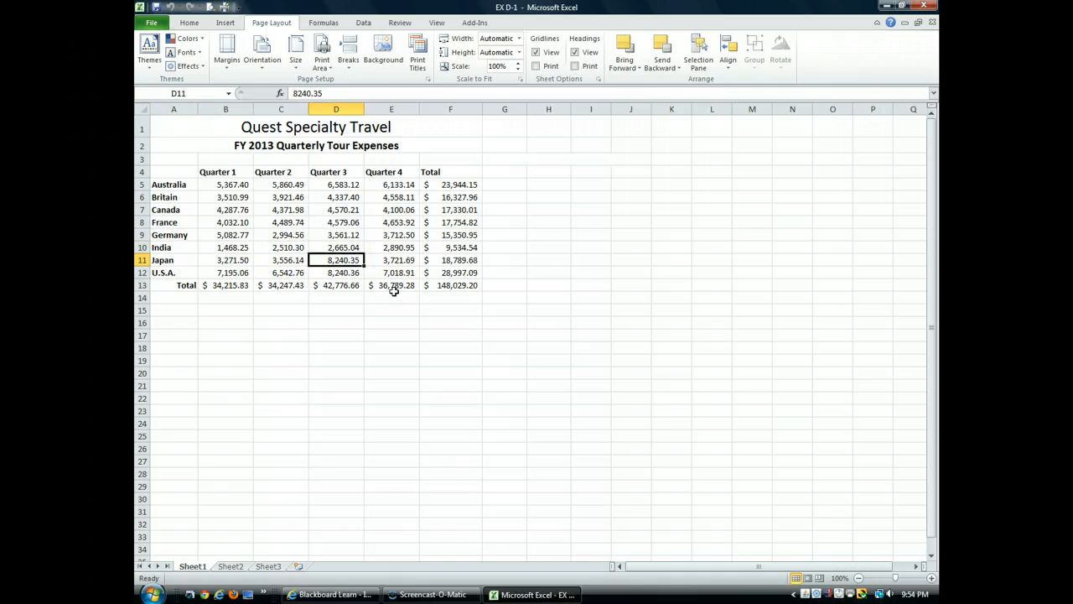
pyautogui.click(222, 247)
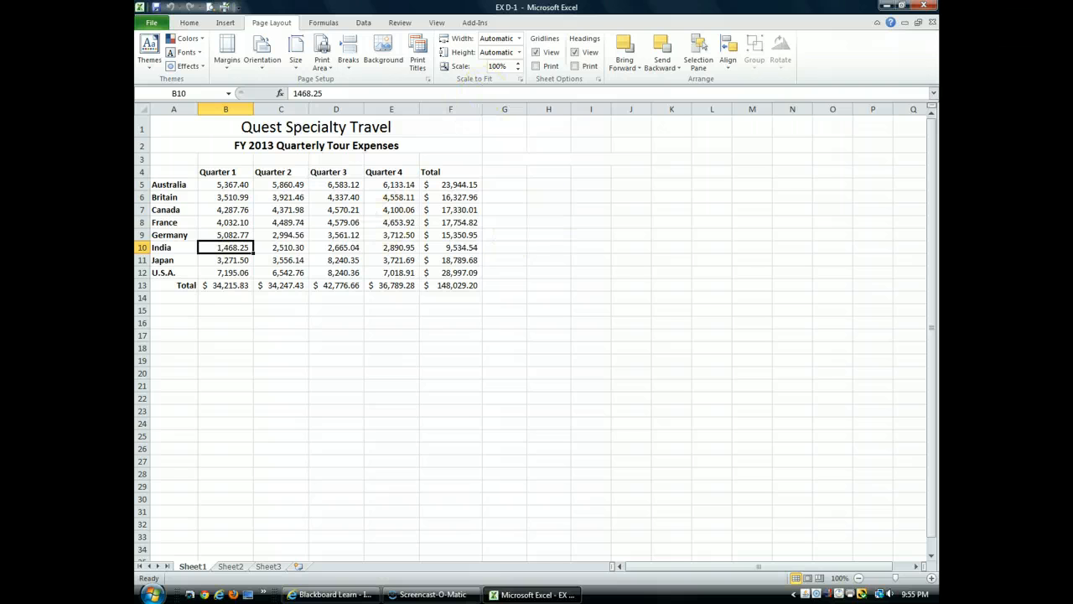
# Save a copy of the workbook as EX D-Quarterly Tour Revenue in the Computer Applications folder inside Work
pyautogui.click(151, 23)
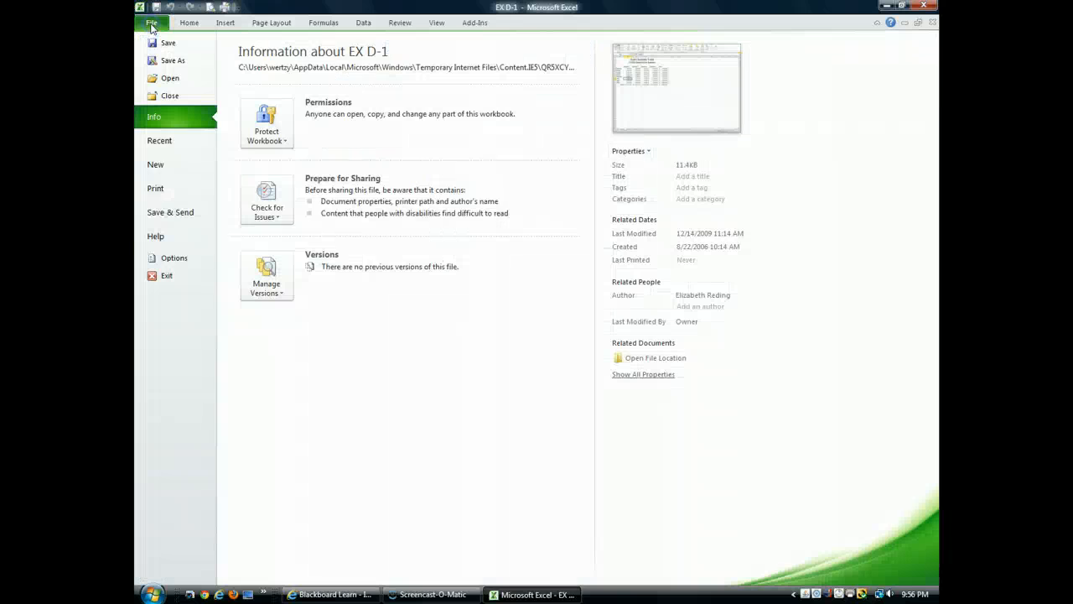
pyautogui.click(173, 60)
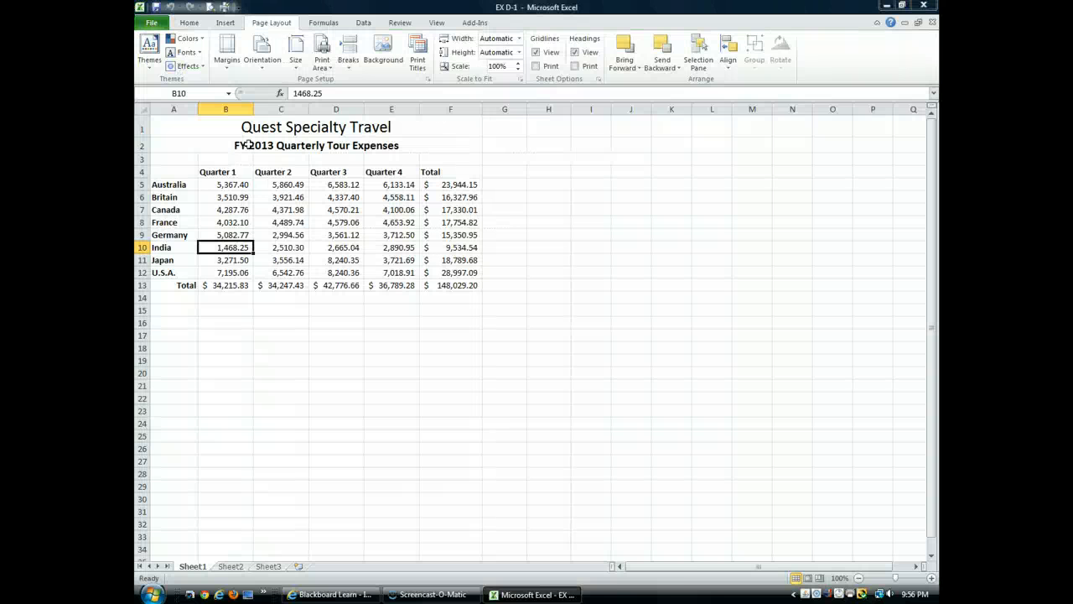
pyautogui.doubleClick(408, 302)
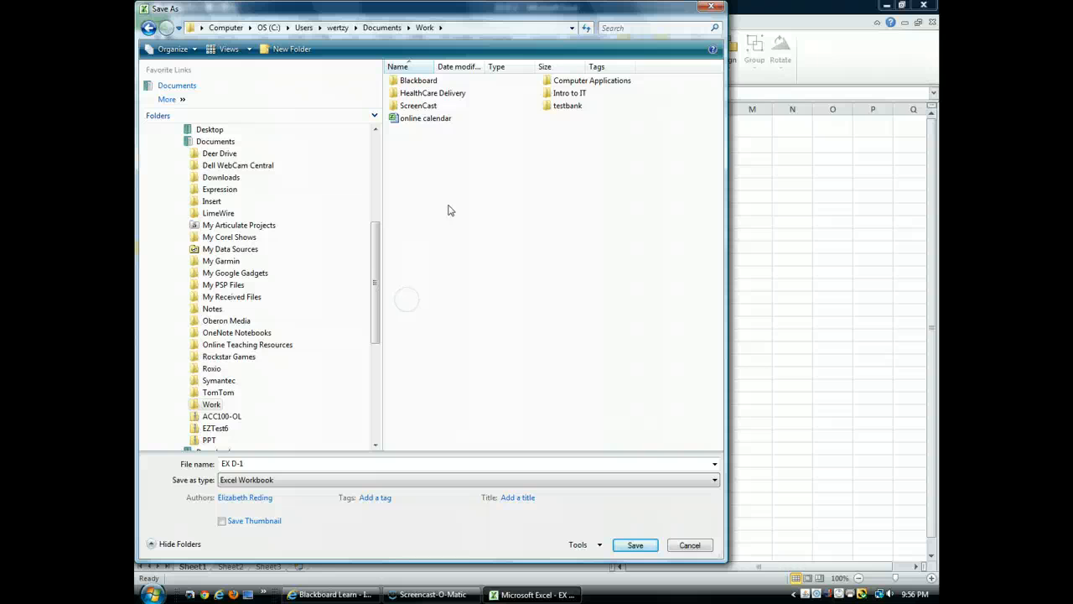
pyautogui.click(564, 84)
pyautogui.doubleClick(564, 84)
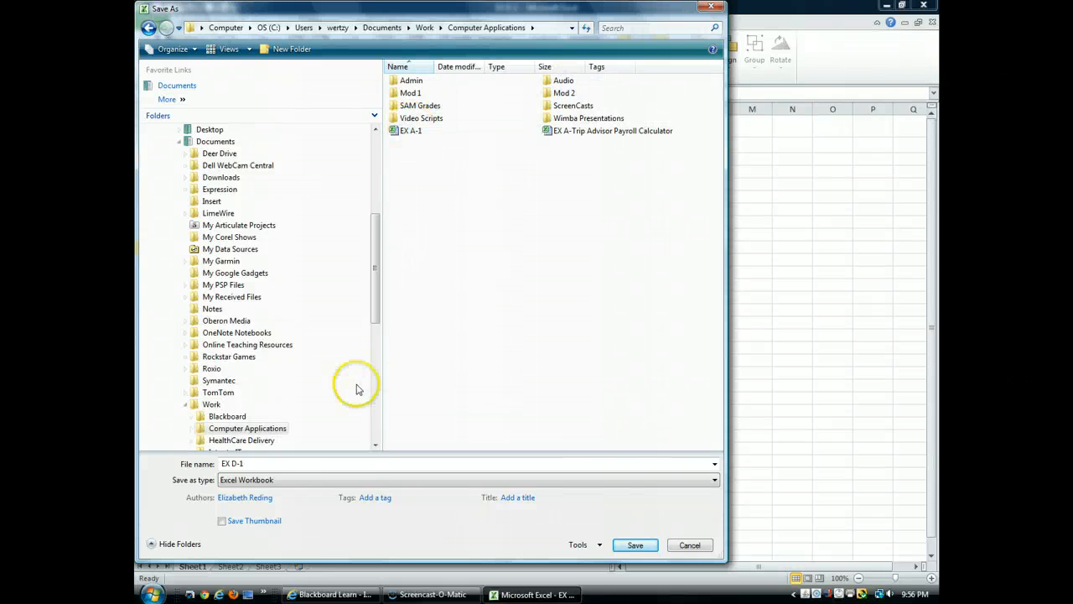
pyautogui.click(279, 462)
pyautogui.press('End')
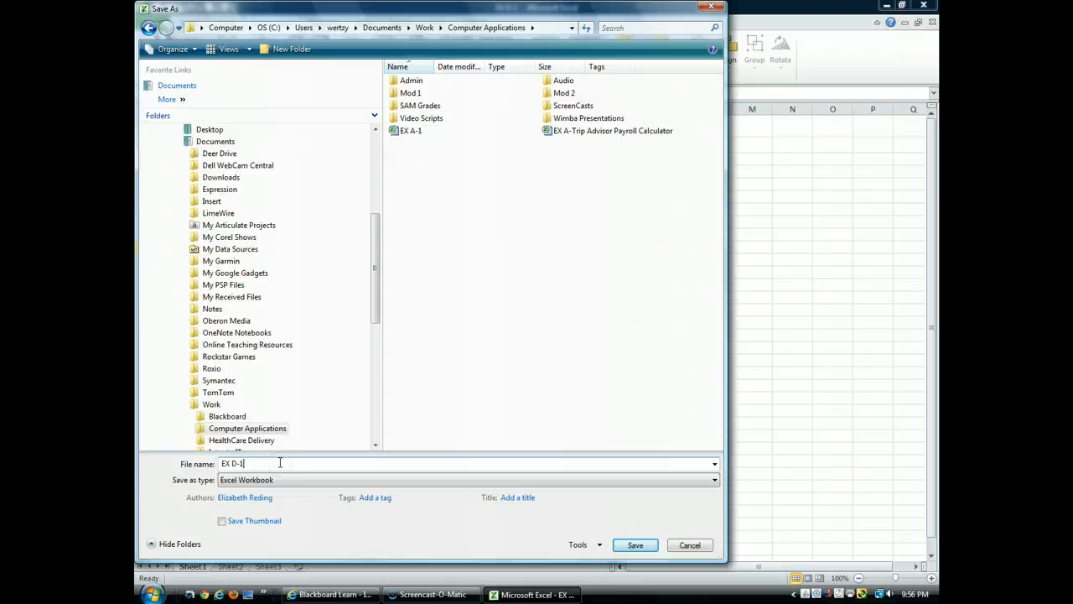
pyautogui.press('BackSpace')
pyautogui.write('Quarterly Tour Revenue')
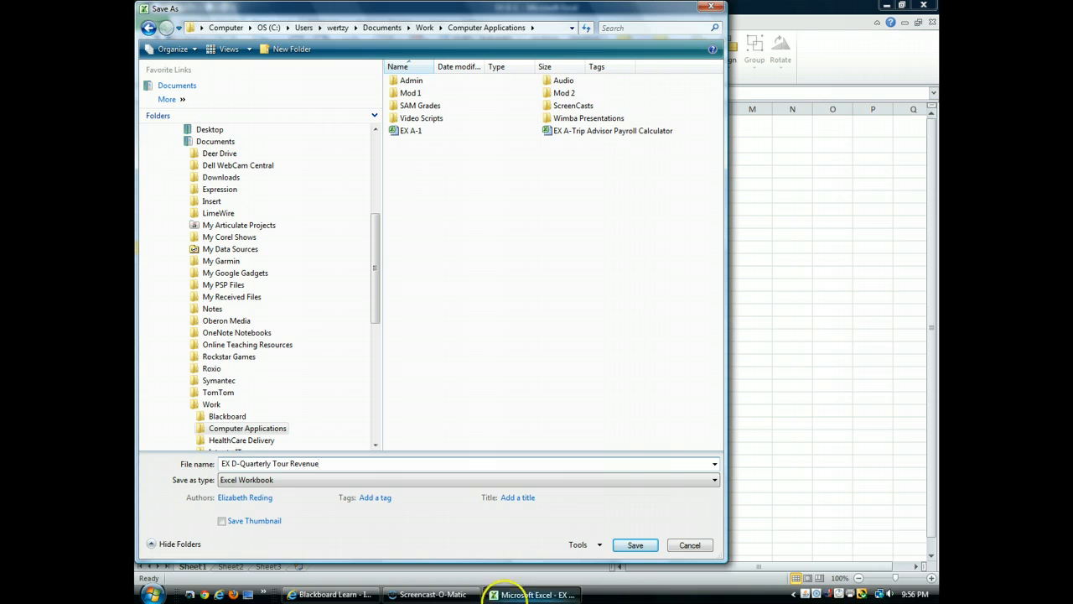
pyautogui.click(634, 545)
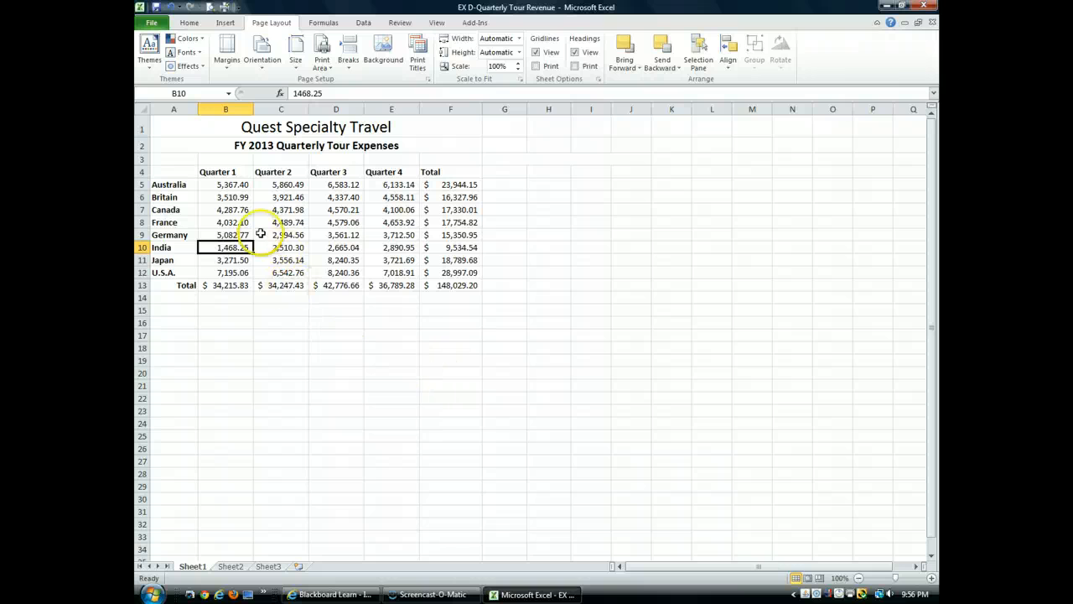
# Insert a 2-D clustered column chart from the country and quarter data in A4:E12, excluding the totals
pyautogui.click(226, 172)
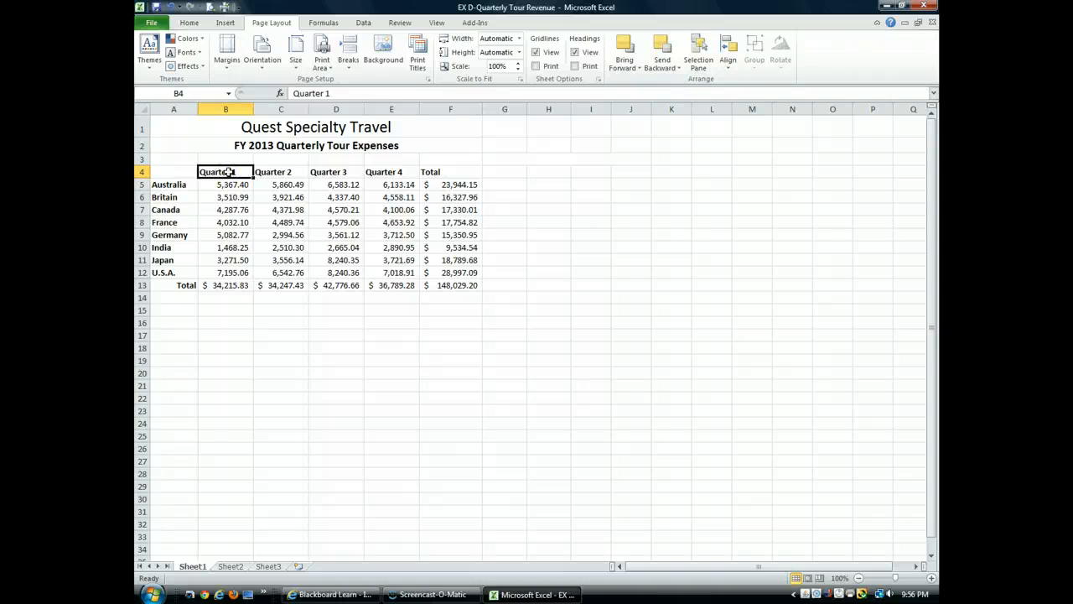
pyautogui.moveTo(226, 171); pyautogui.dragTo(384, 268)
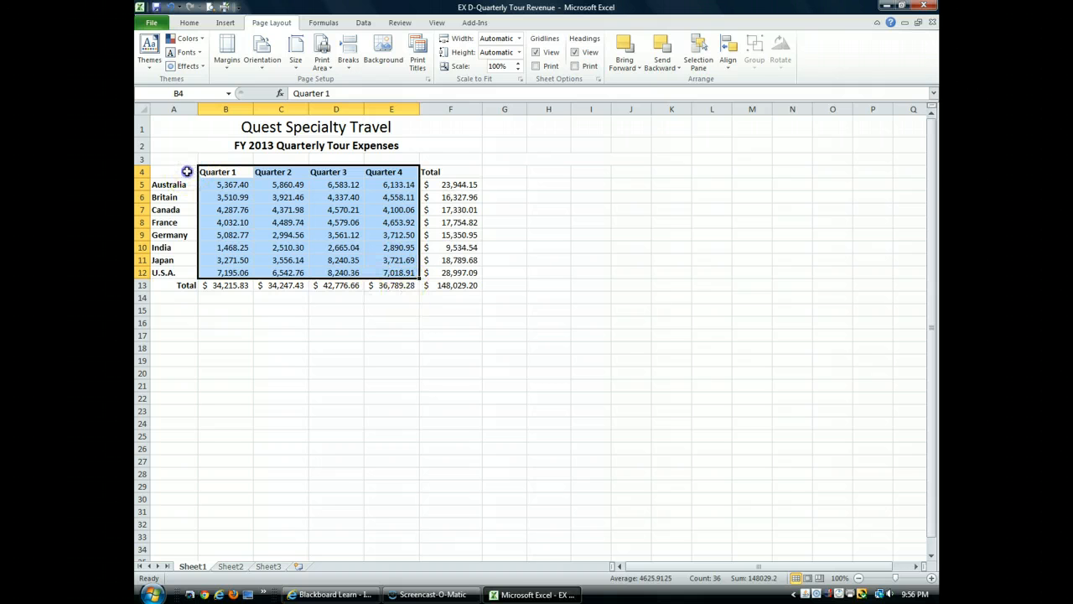
pyautogui.moveTo(187, 171); pyautogui.dragTo(405, 271)
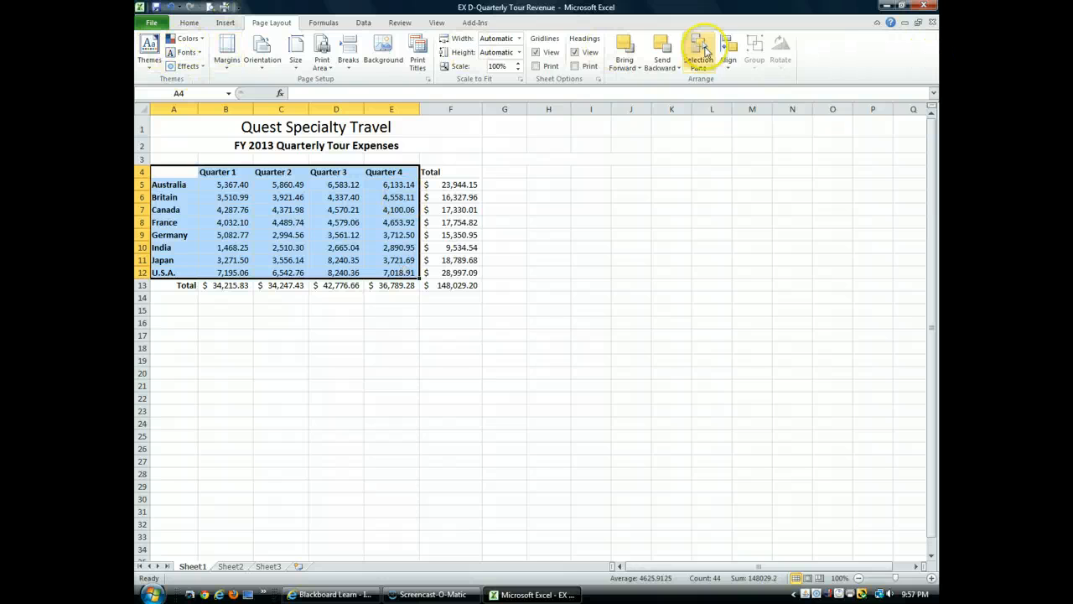
pyautogui.click(224, 23)
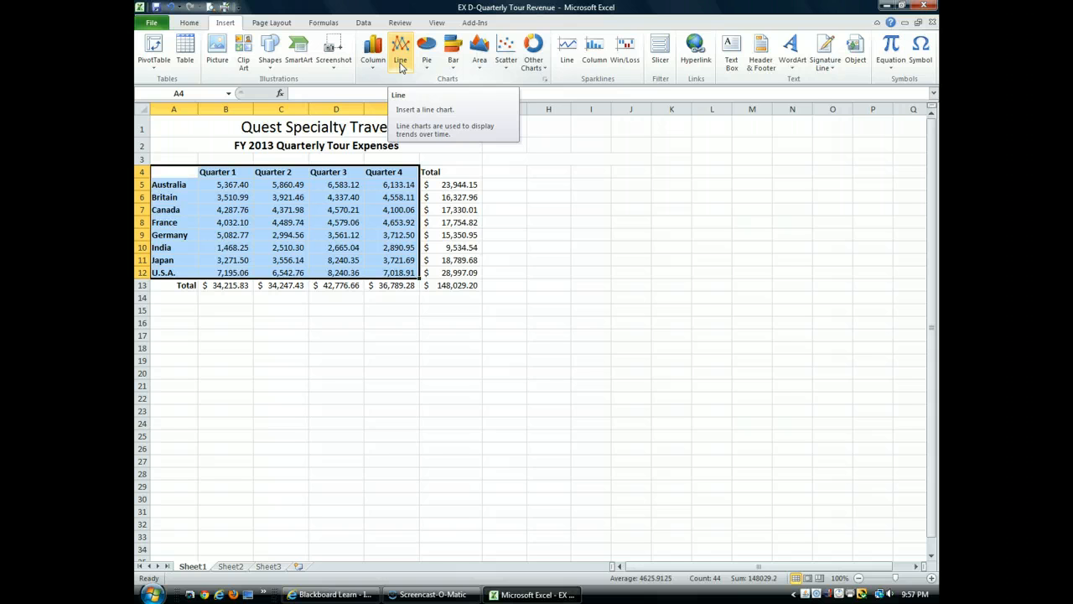
pyautogui.click(374, 60)
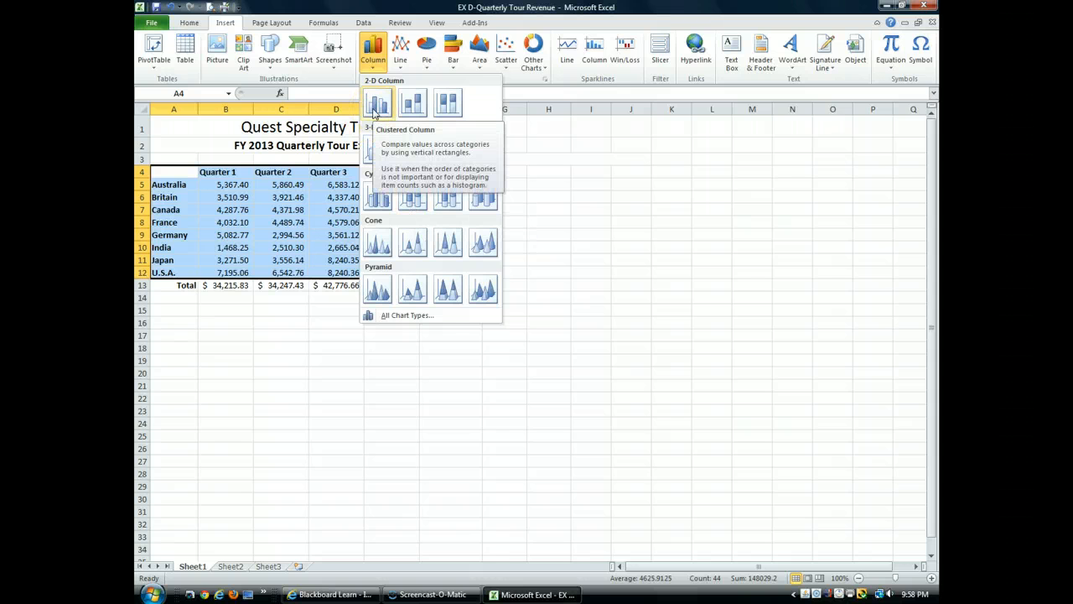
pyautogui.click(375, 111)
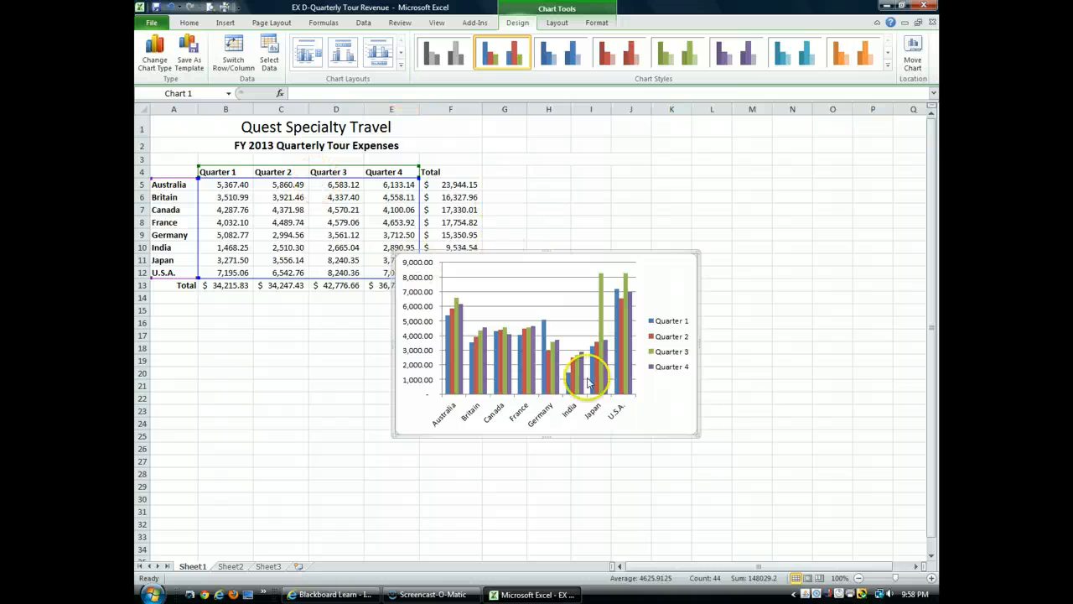
pyautogui.click(658, 295)
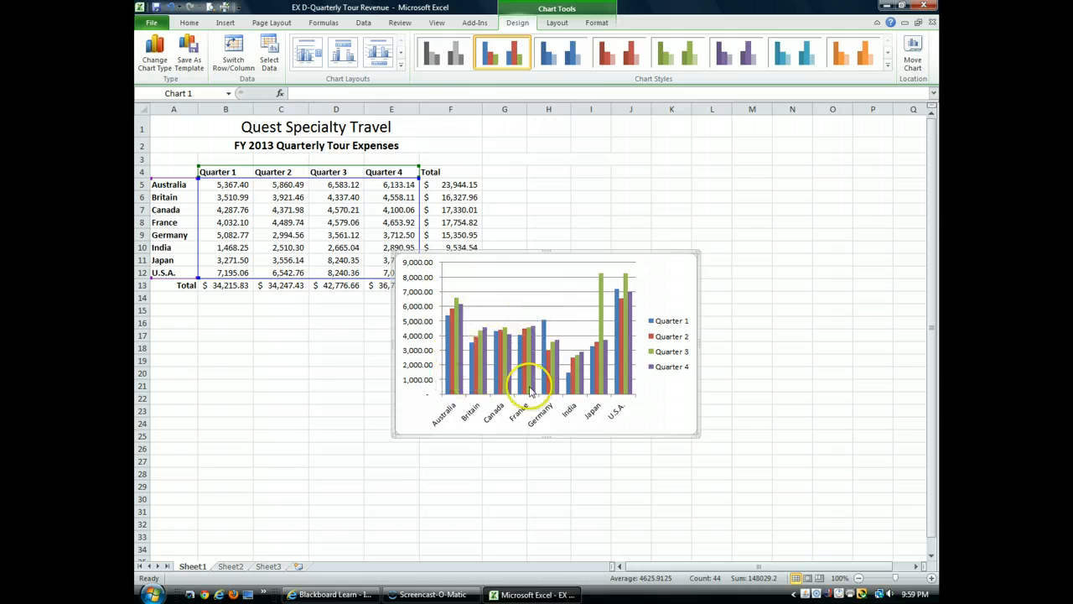
pyautogui.moveTo(534, 342)
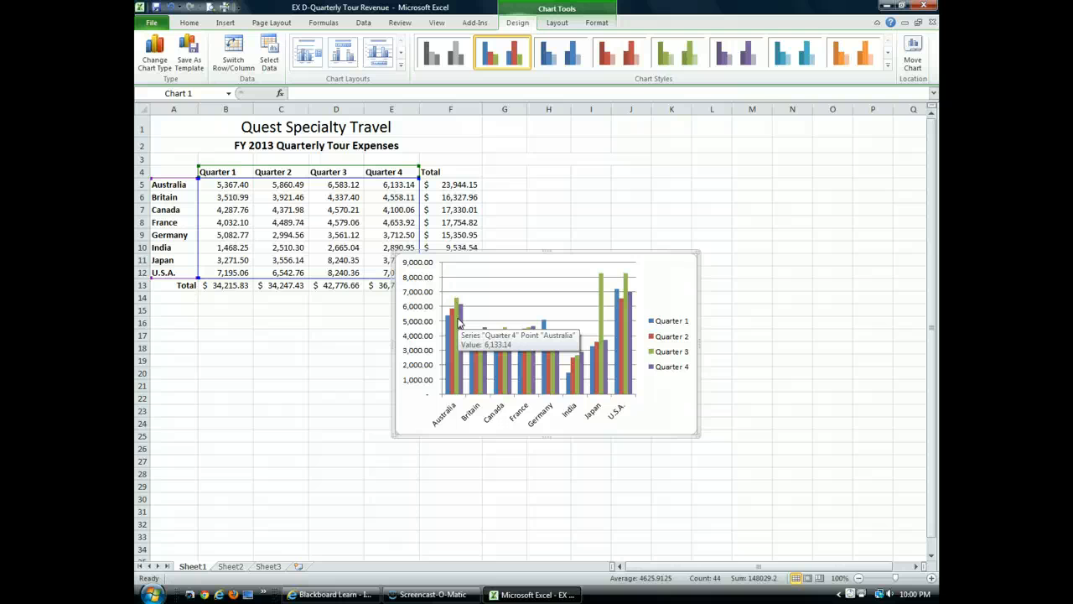
pyautogui.click(459, 323)
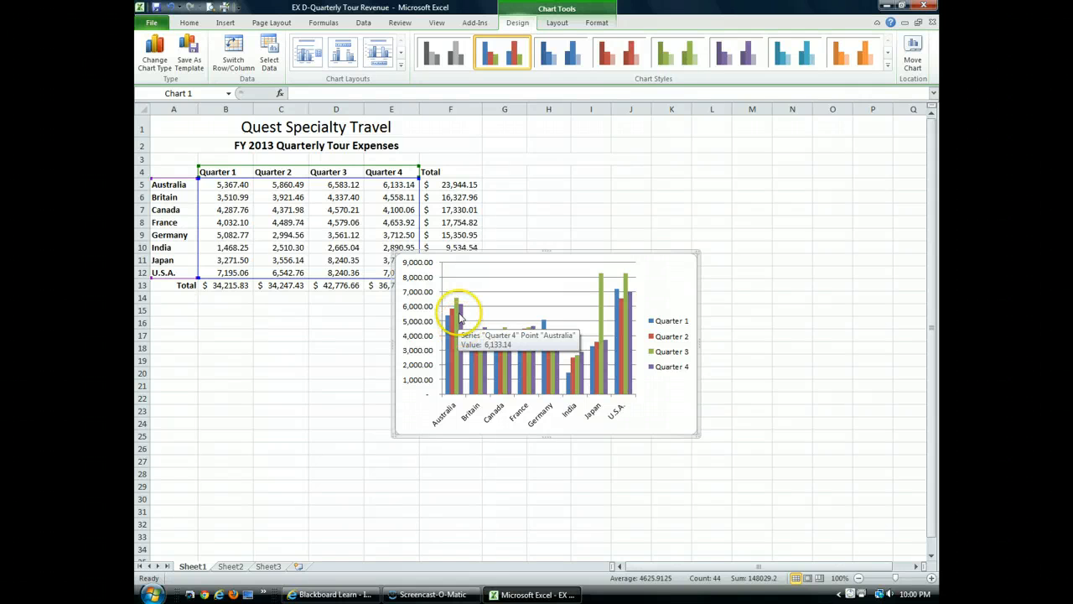
pyautogui.click(461, 388)
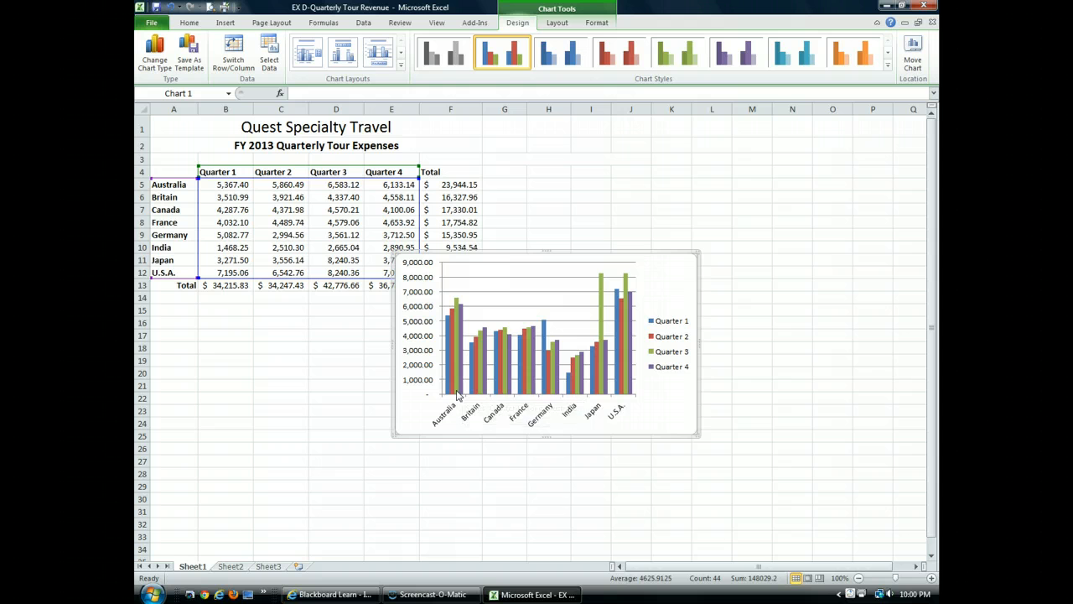
pyautogui.click(460, 391)
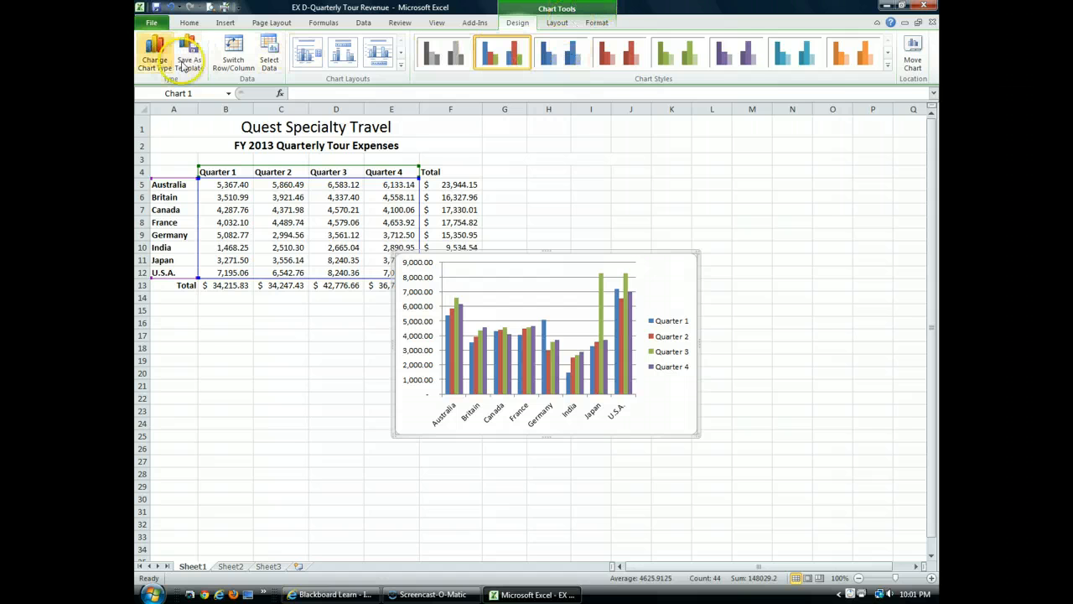
# Try swapping the chart's rows and columns, and undo the swap
pyautogui.click(235, 67)
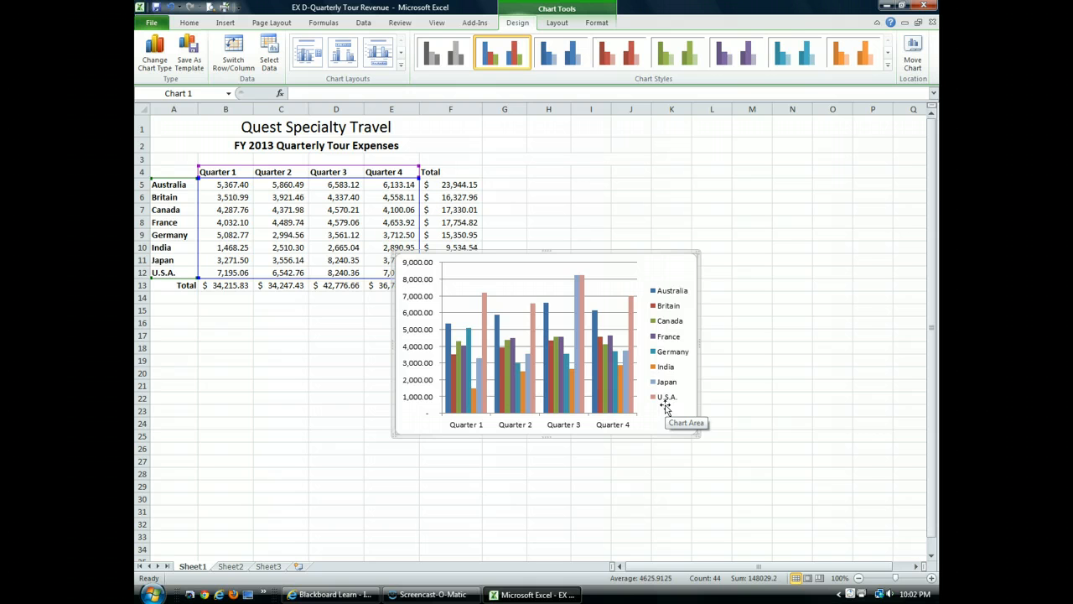
pyautogui.click(170, 7)
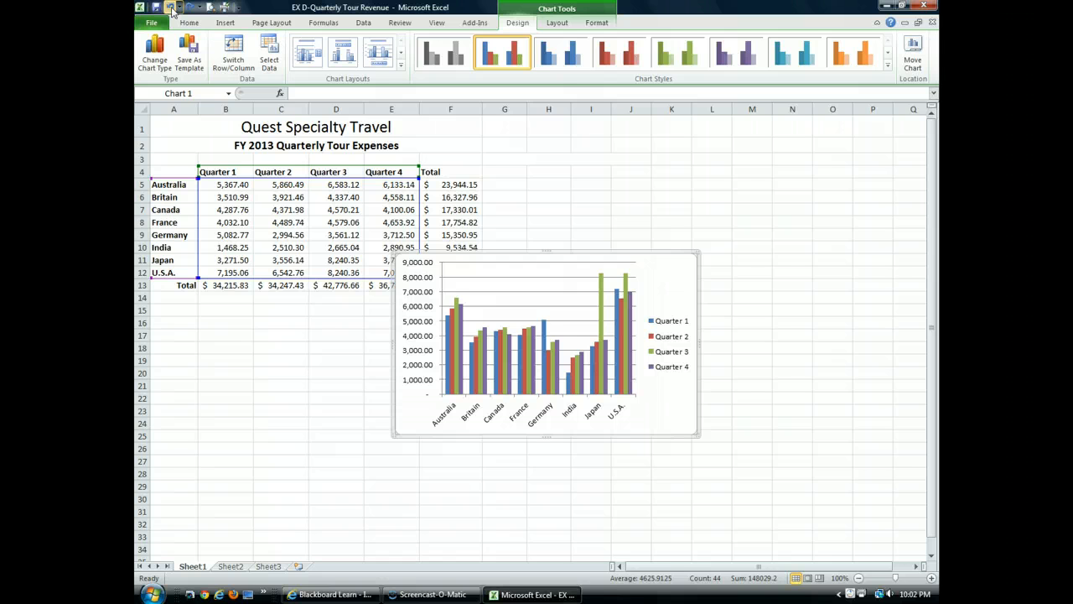
# Add a title to the column chart using the Above Chart placement
pyautogui.click(556, 25)
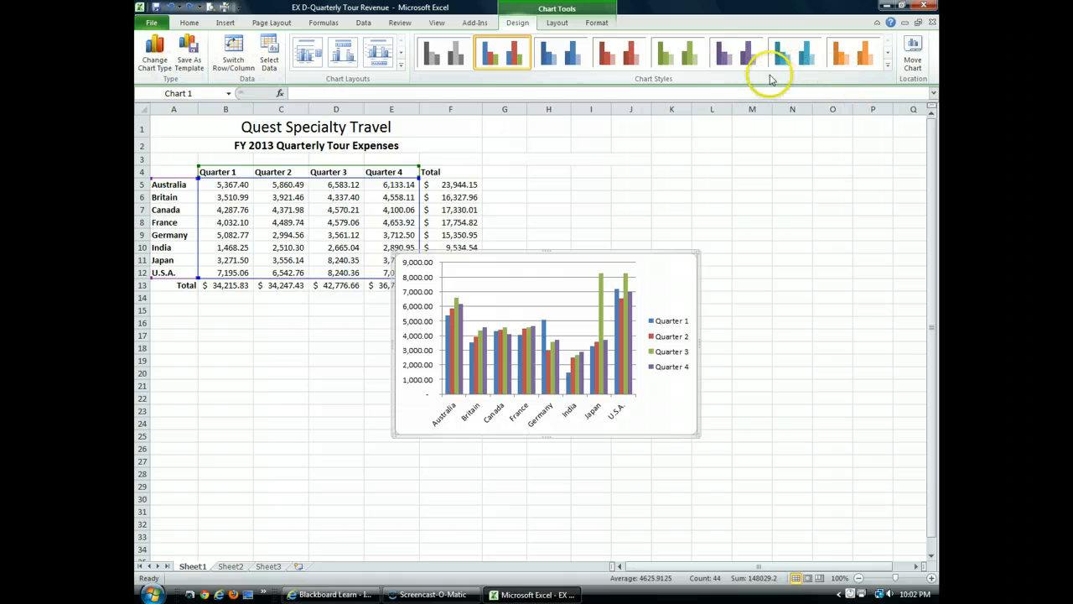
pyautogui.click(557, 23)
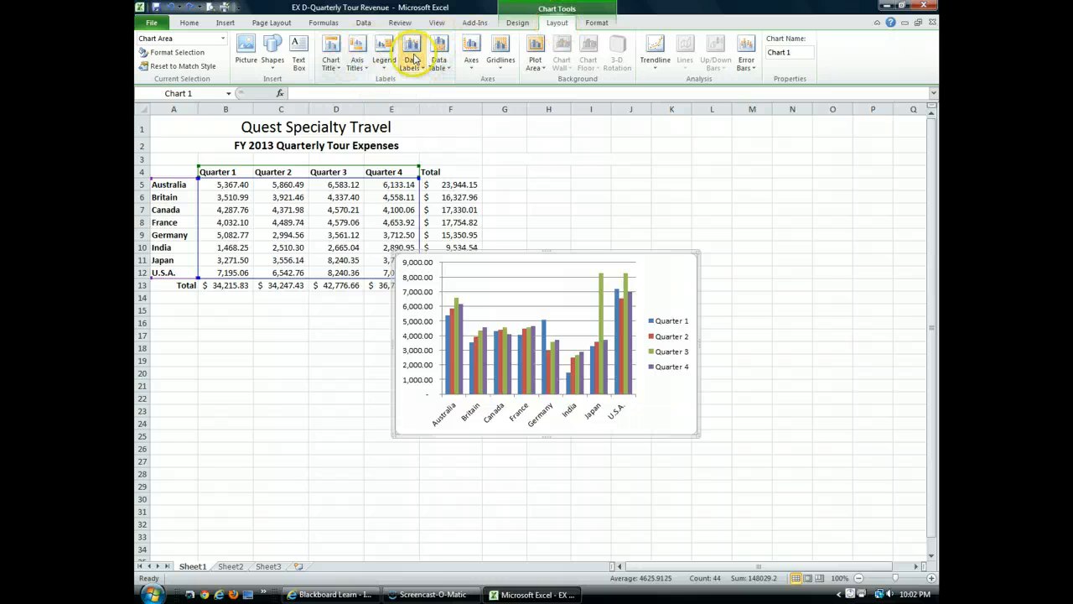
pyautogui.click(338, 72)
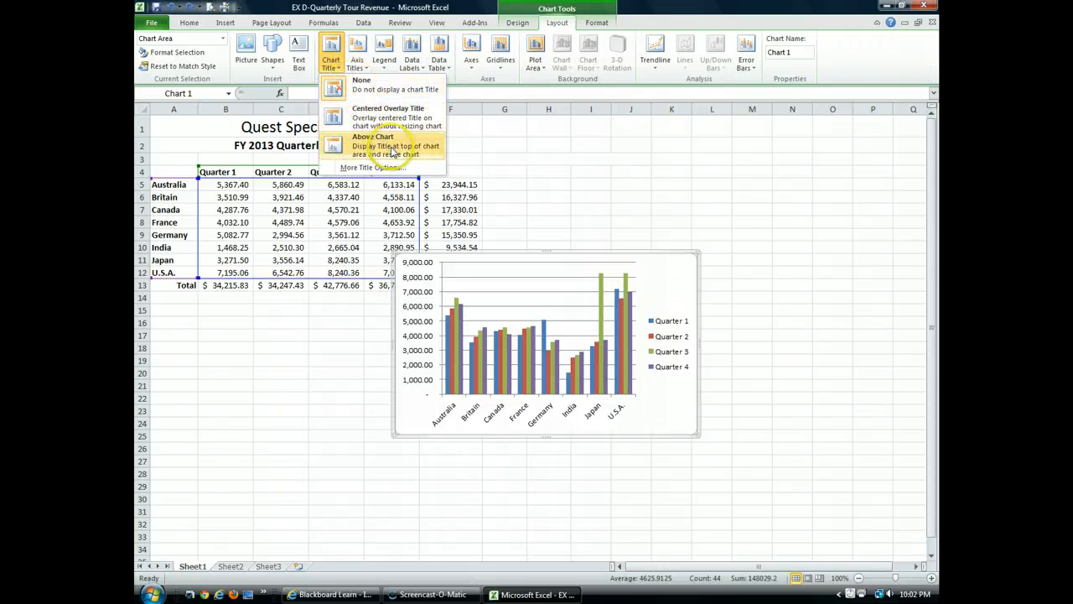
pyautogui.click(392, 148)
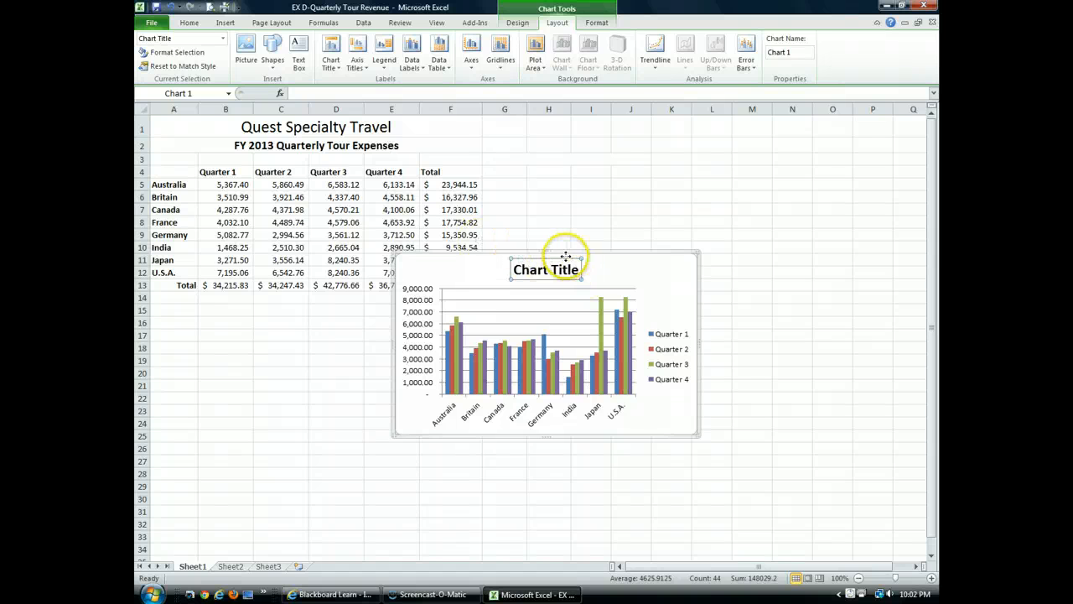
# Replace the chart's placeholder title text with "Quarterly Tour Expenses"
pyautogui.click(521, 270)
pyautogui.tripleClick(524, 276)
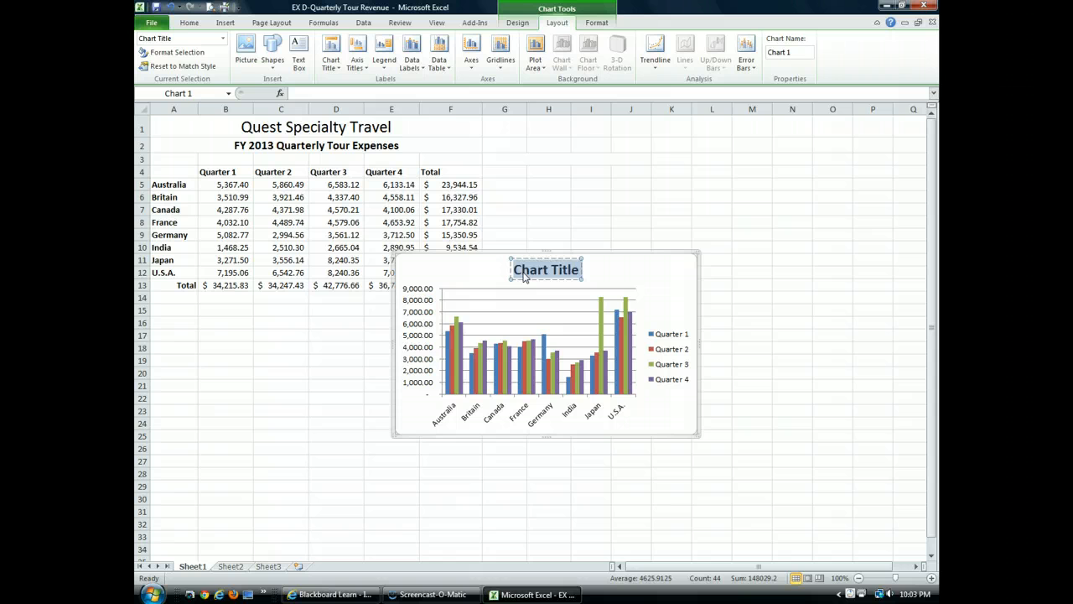
pyautogui.write('Quarterly')
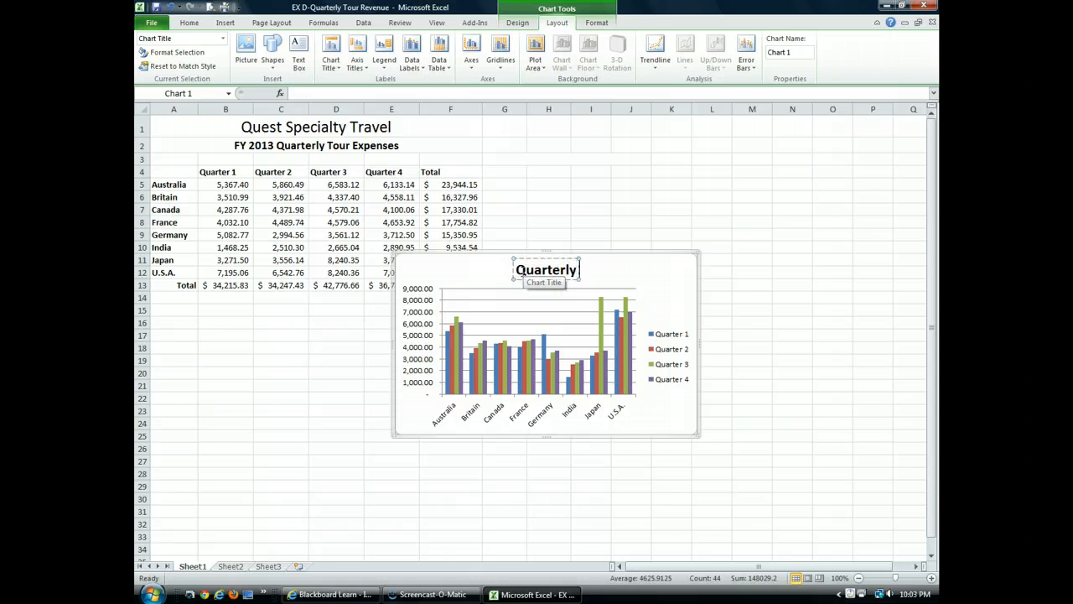
pyautogui.write(' Tour E')
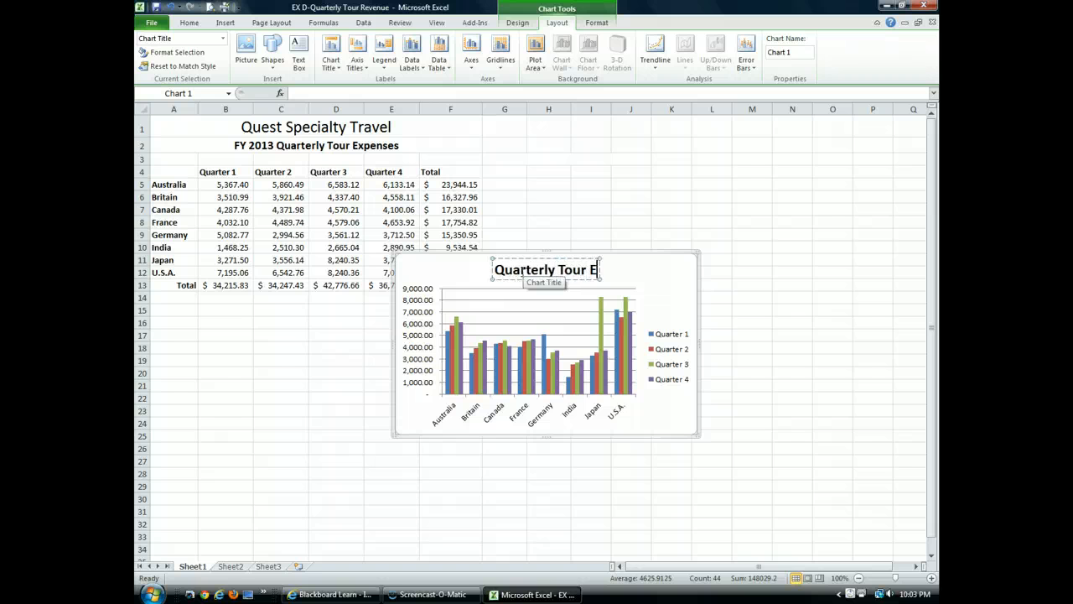
pyautogui.write('xpenses')
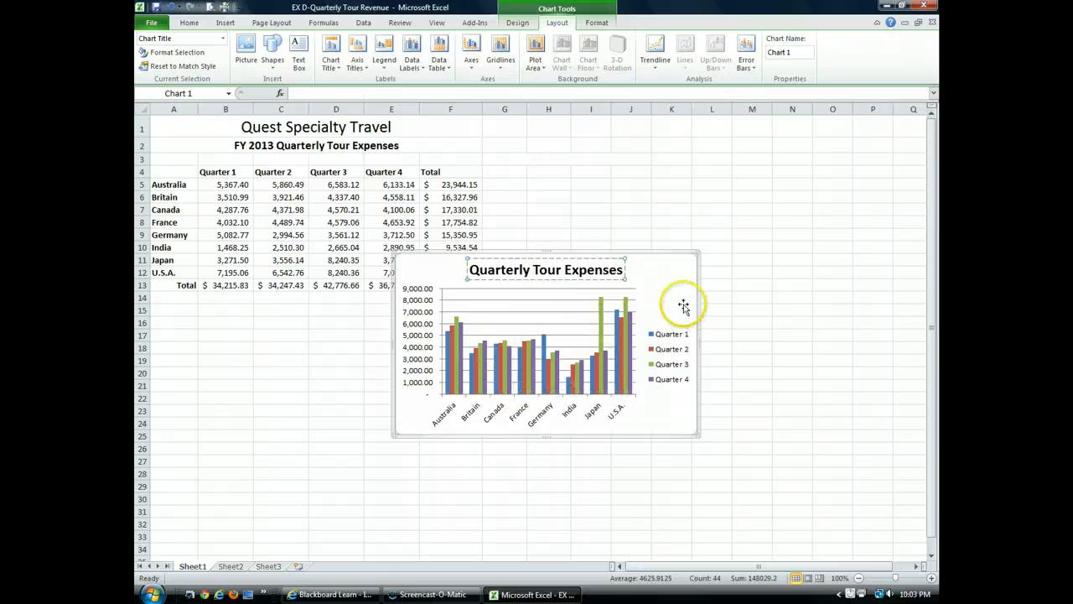
pyautogui.click(652, 301)
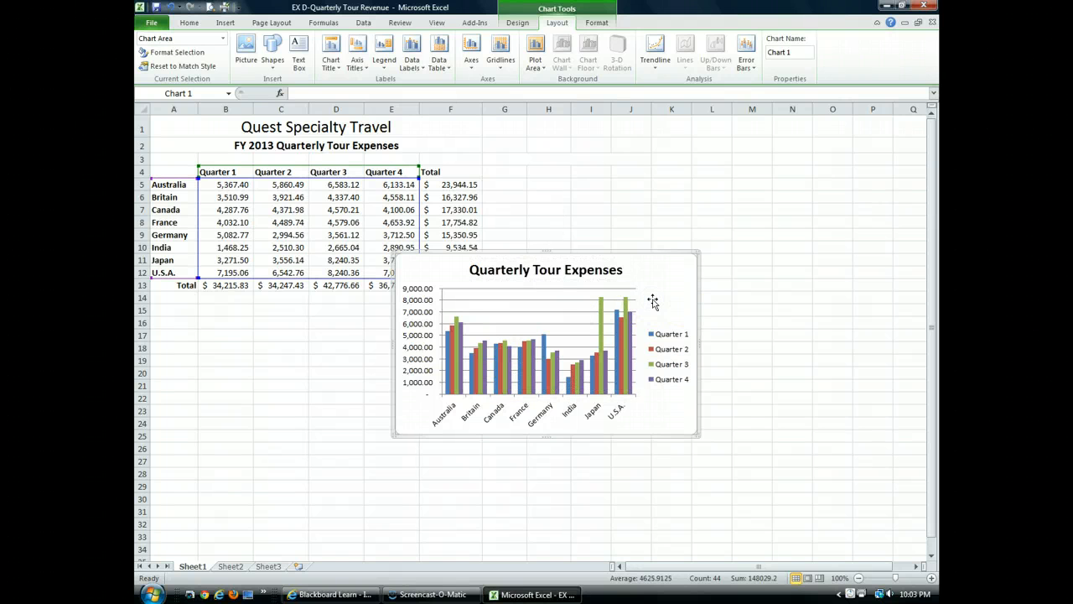